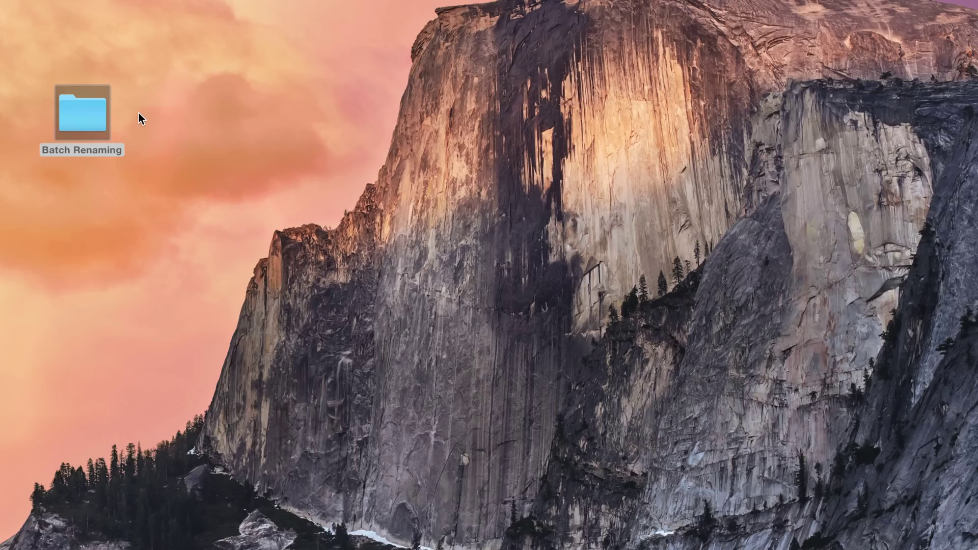
# Open the Batch Renaming desktop folder to list its five screenshot PNG files.
pyautogui.click(89, 112)
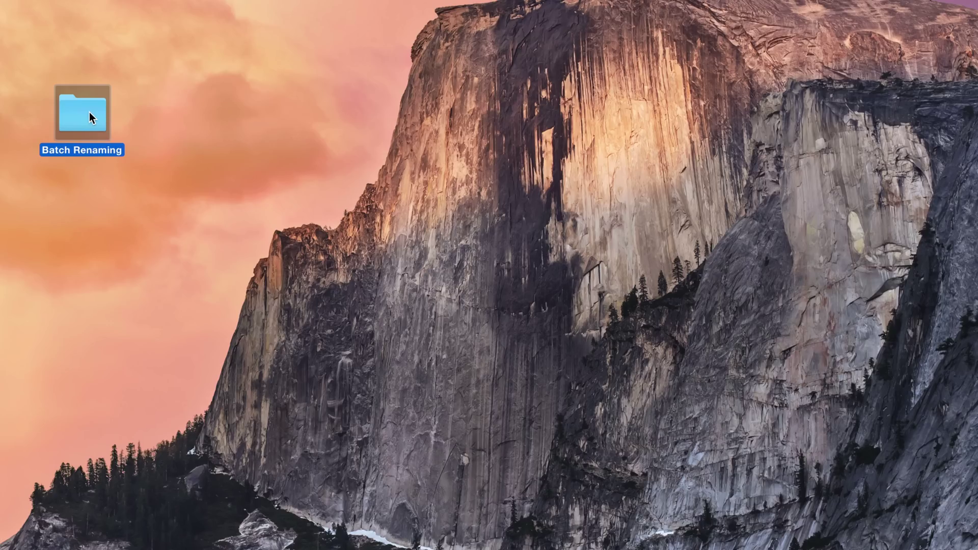
pyautogui.doubleClick(90, 112)
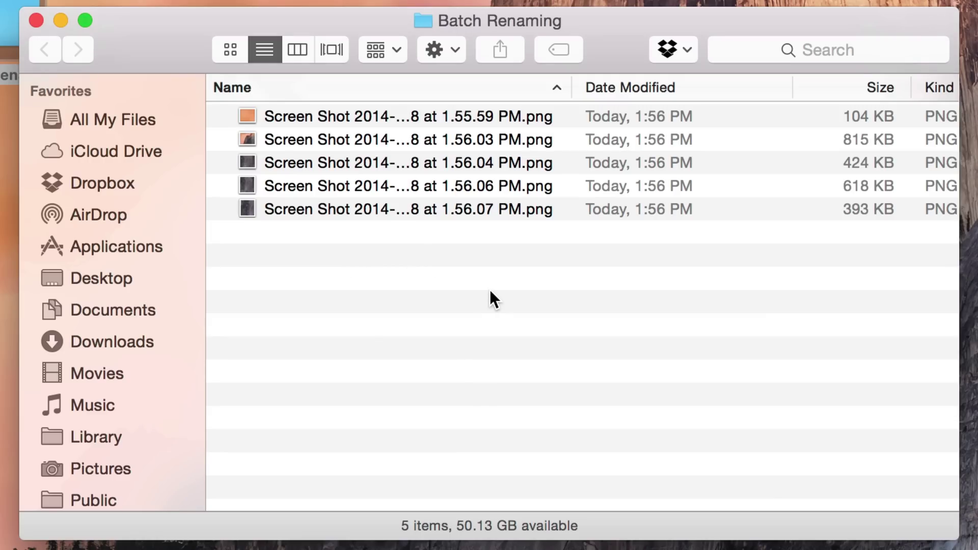
# Select all five screenshots and open Rename 5 Items in Replace Text mode.
pyautogui.press('super+a')
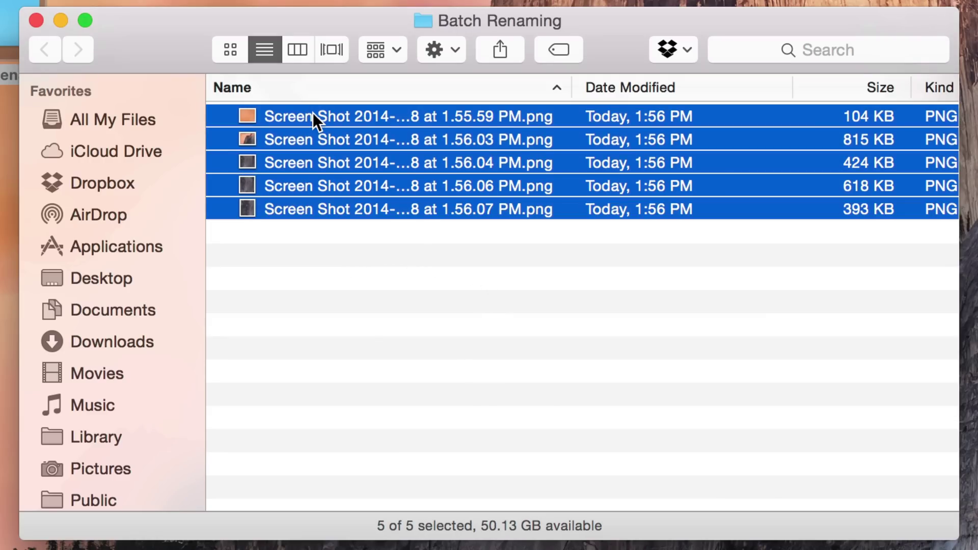
pyautogui.rightClick(313, 114)
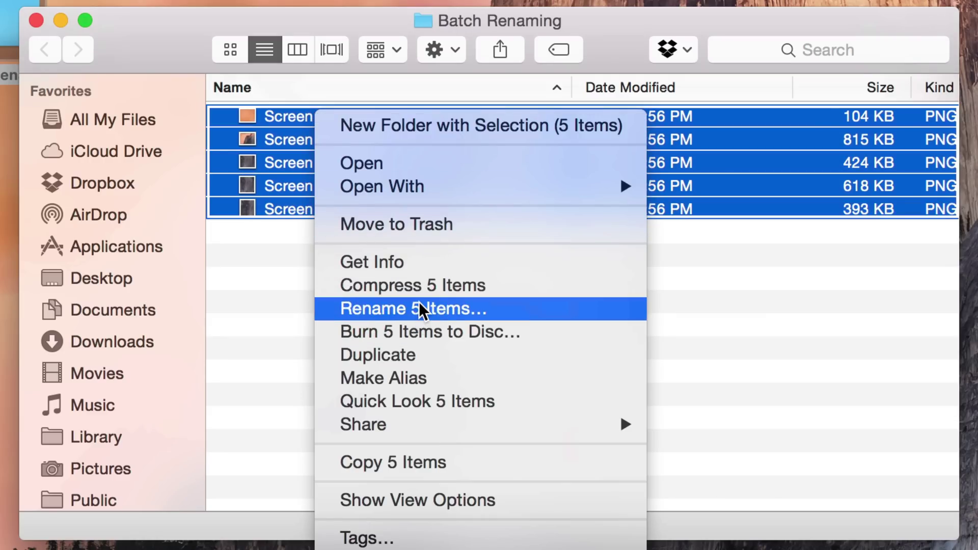
pyautogui.click(458, 309)
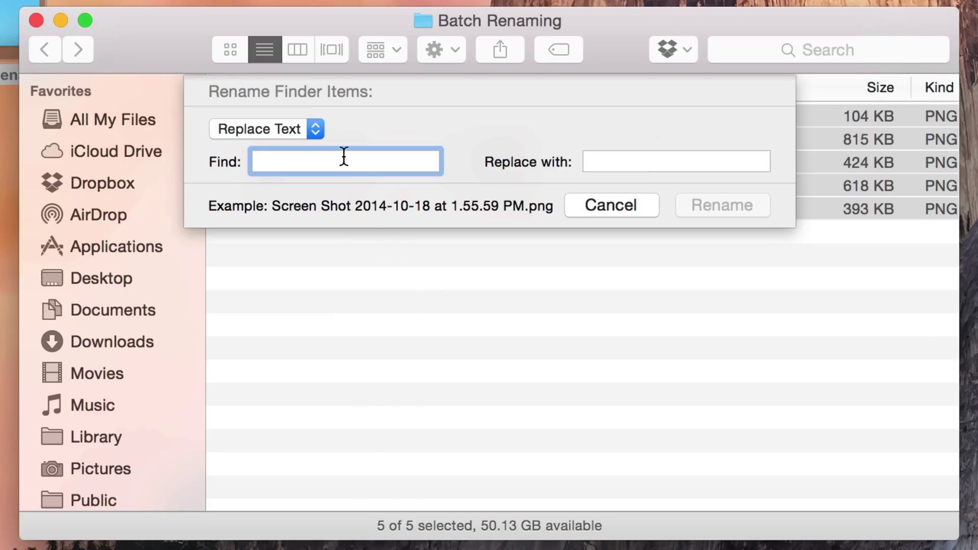
pyautogui.click(319, 131)
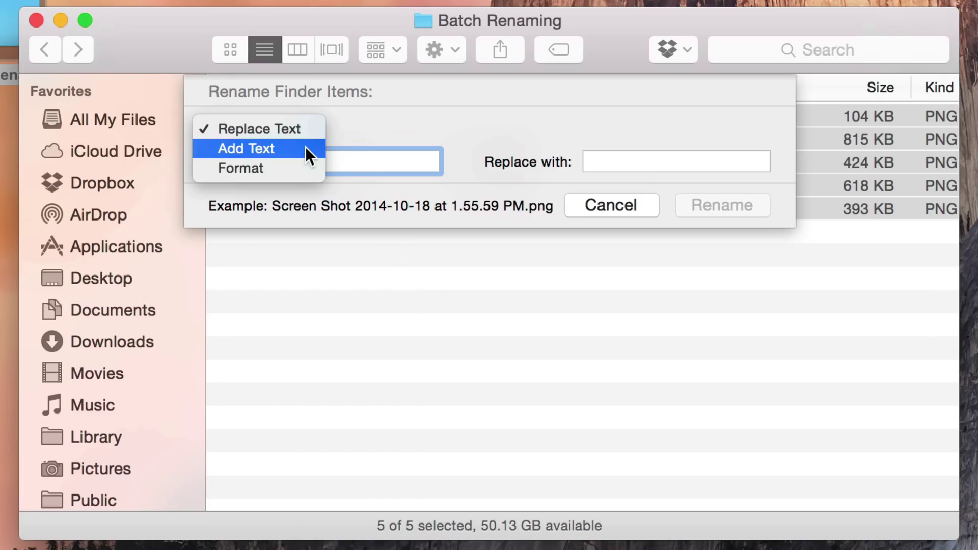
pyautogui.click(313, 128)
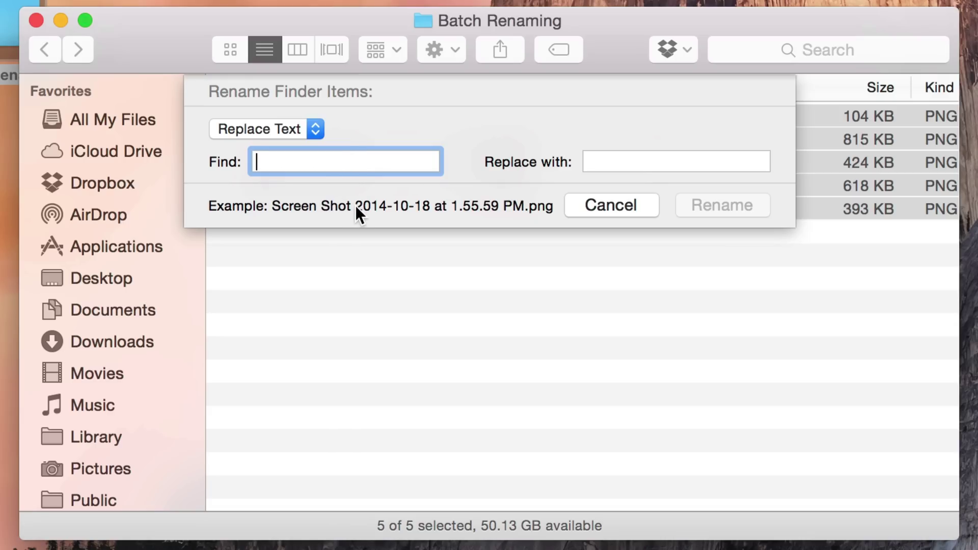
# Replace 'Screen Shot' with 'Photos' in all five screenshot file names.
pyautogui.write('Screeb')
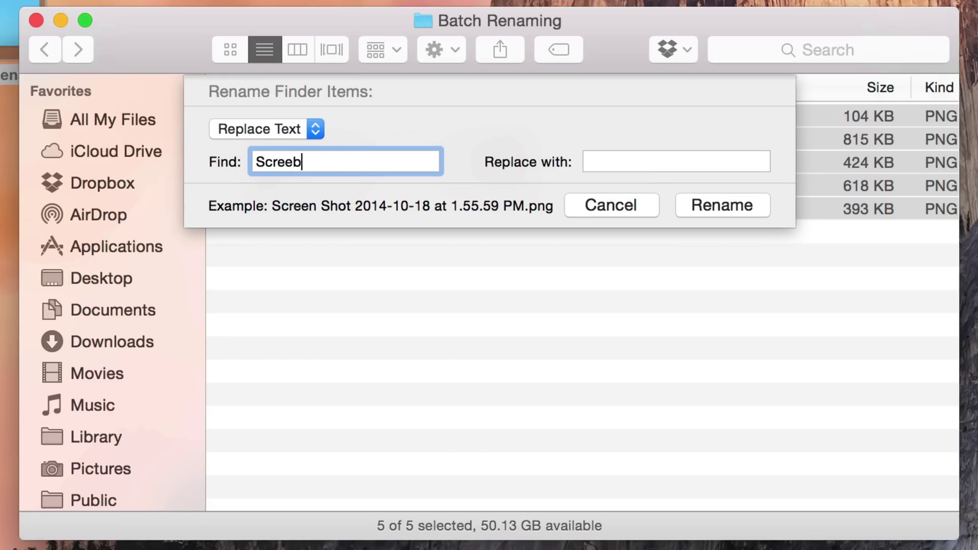
pyautogui.press('BackSpace')
pyautogui.write('n Sh')
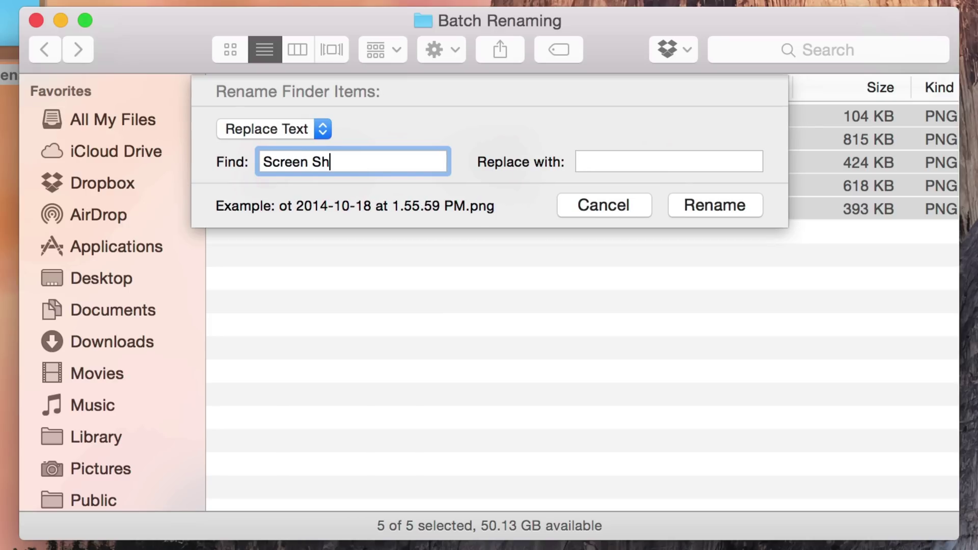
pyautogui.write('ot')
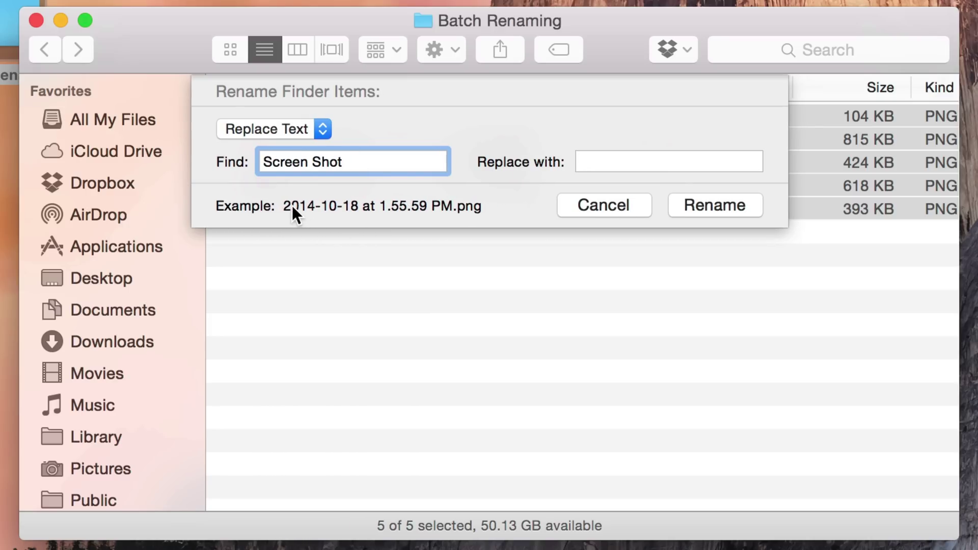
pyautogui.click(621, 162)
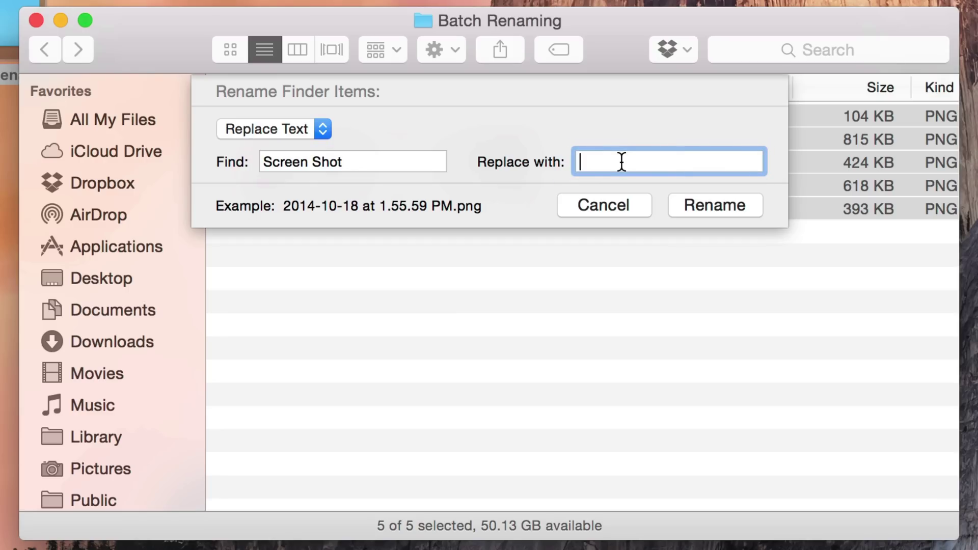
pyautogui.write('Photos')
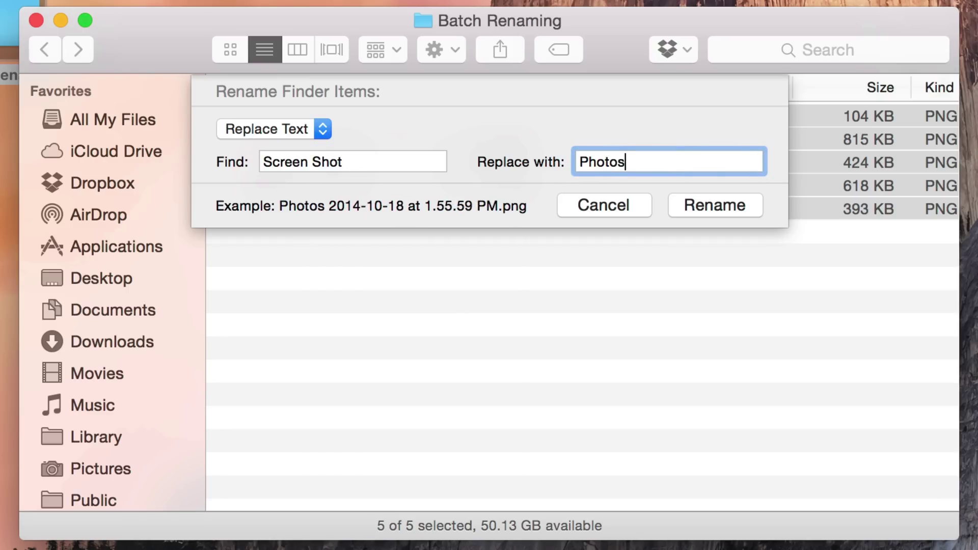
pyautogui.press('BackSpace')
pyautogui.click(722, 200)
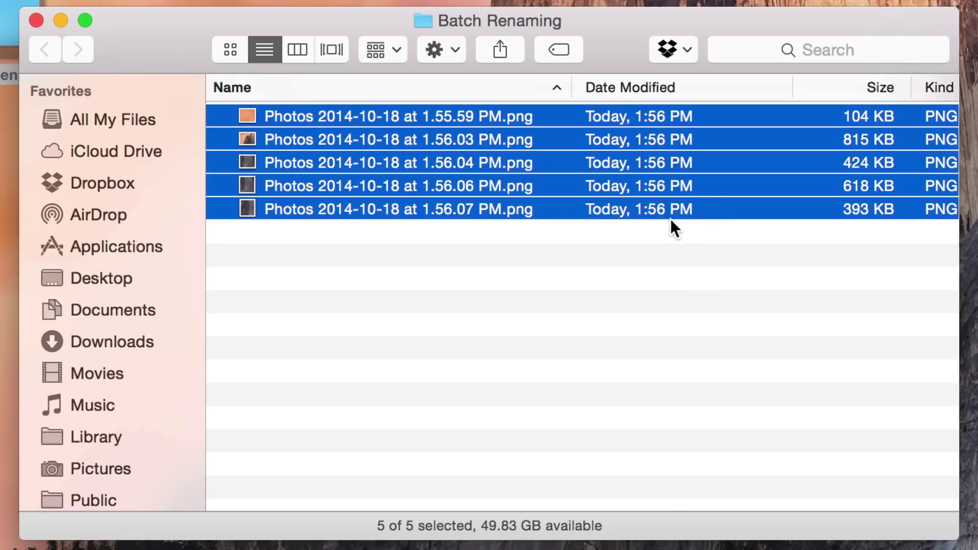
pyautogui.rightClick(326, 132)
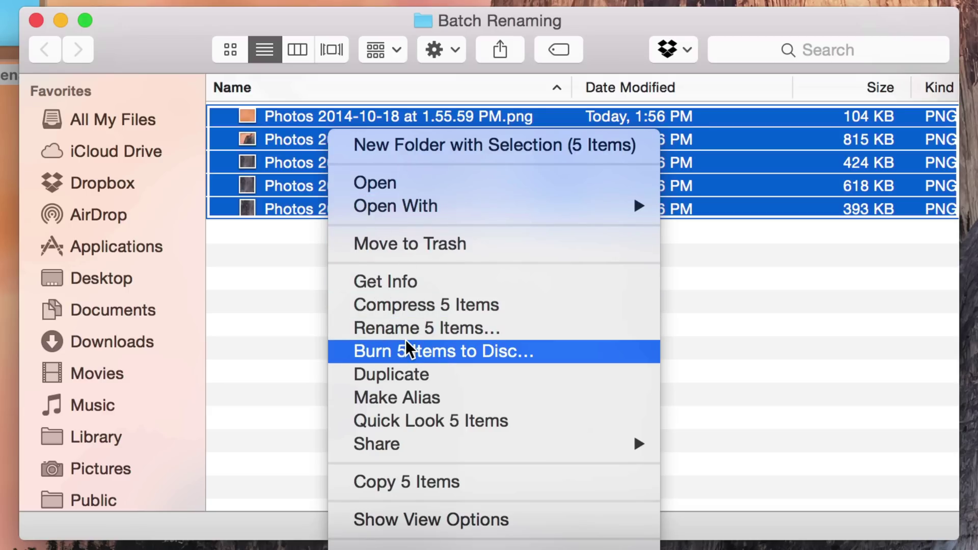
# Use Add Text to append ' Jeff' after each of the five file names.
pyautogui.click(408, 328)
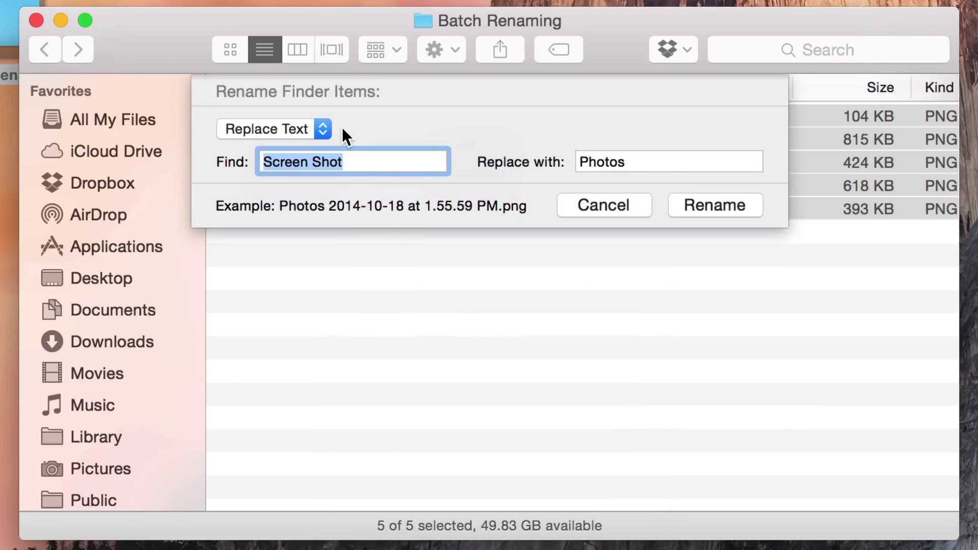
pyautogui.click(322, 128)
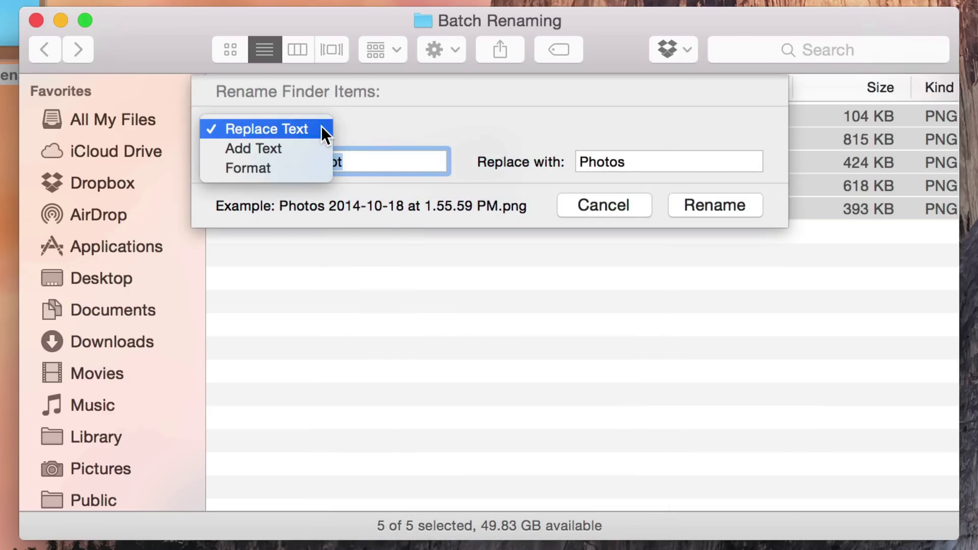
pyautogui.click(297, 147)
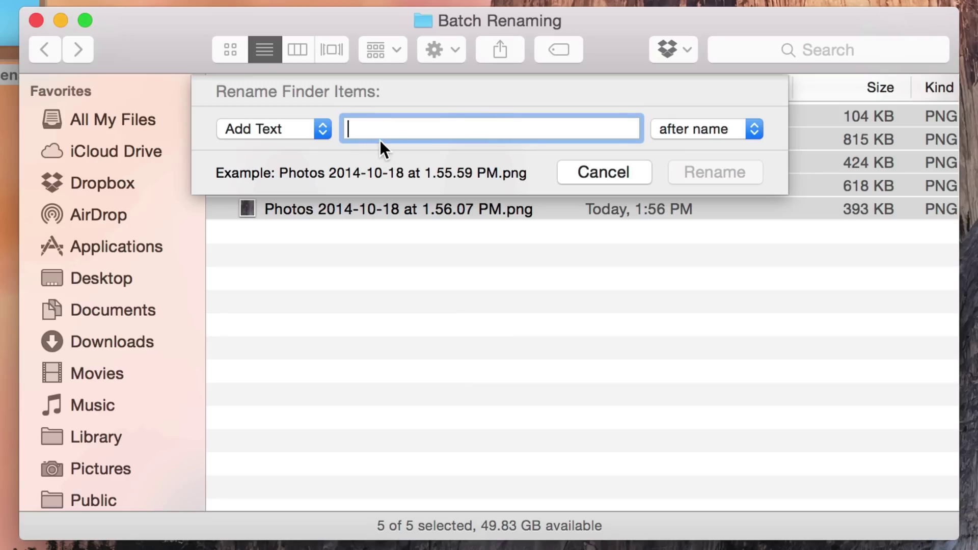
pyautogui.click(692, 124)
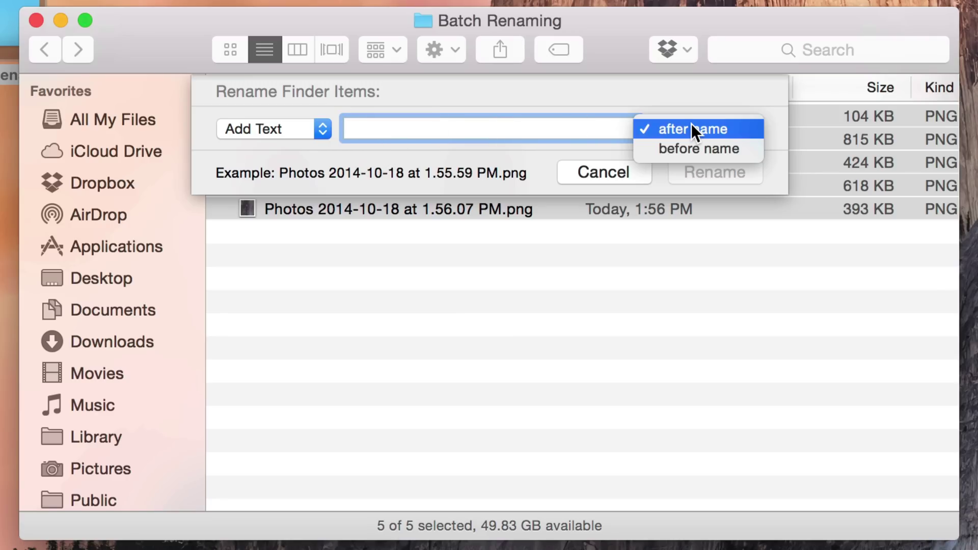
pyautogui.click(692, 127)
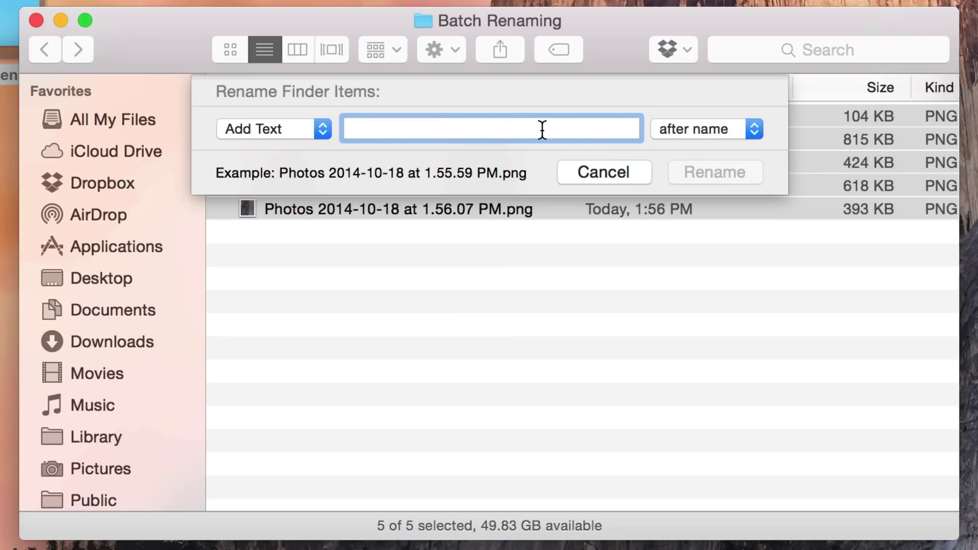
pyautogui.write('Jeff')
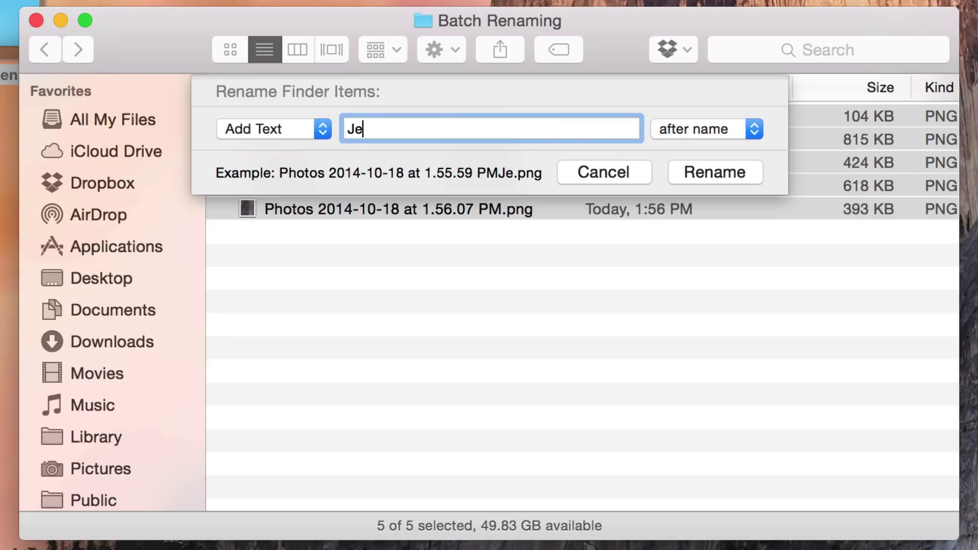
pyautogui.press('Left')
pyautogui.press('Left')
pyautogui.press('Left')
pyautogui.press('Left')
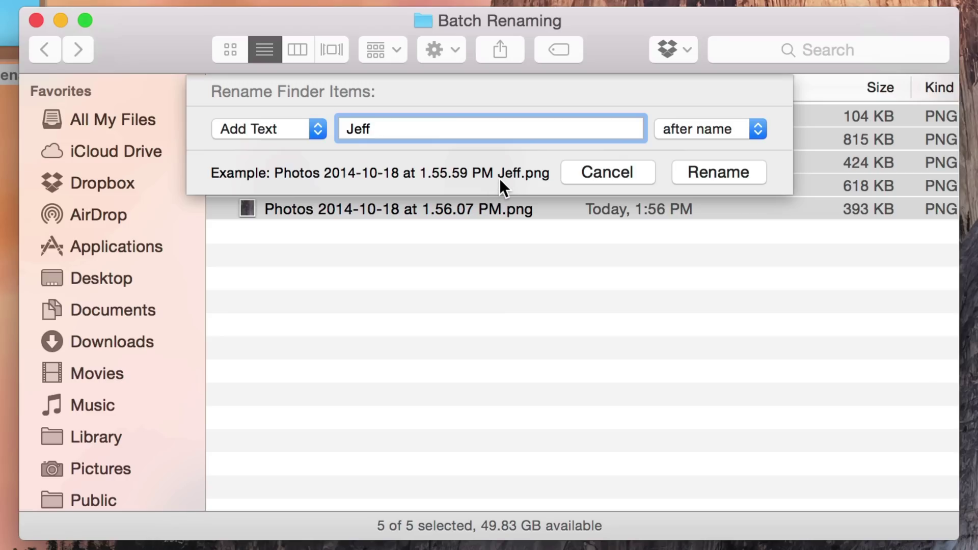
pyautogui.click(697, 171)
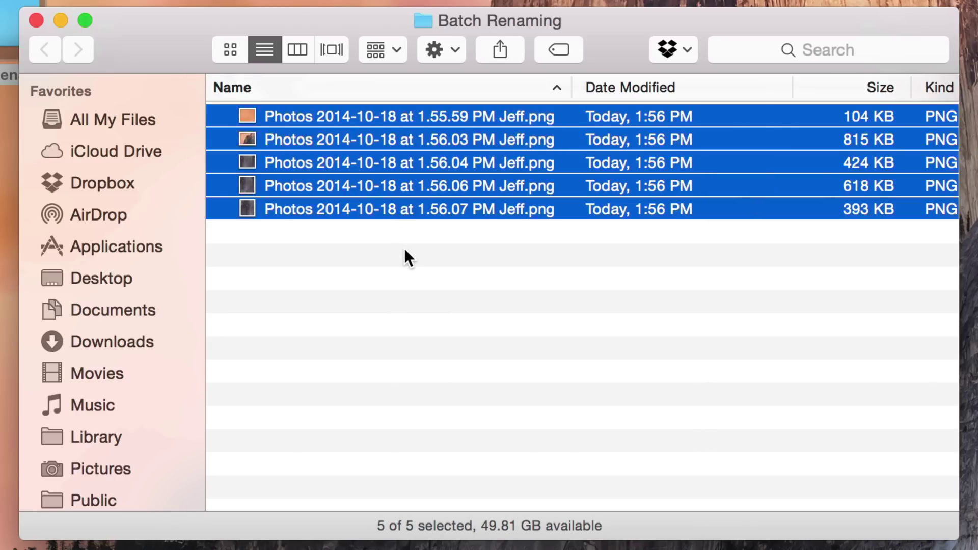
# Open Rename 5 Items in Format mode with Name and Index, number after name.
pyautogui.rightClick(429, 163)
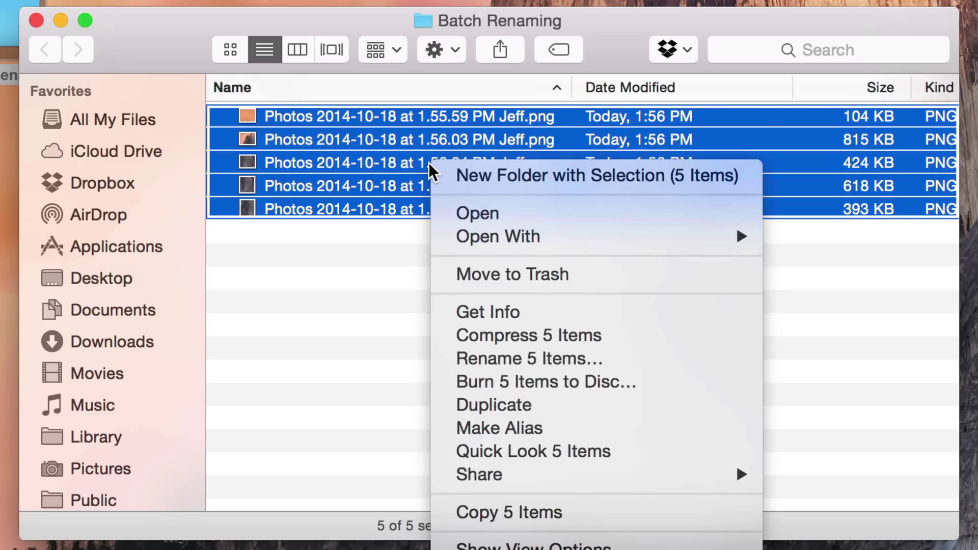
pyautogui.click(503, 363)
pyautogui.click(290, 129)
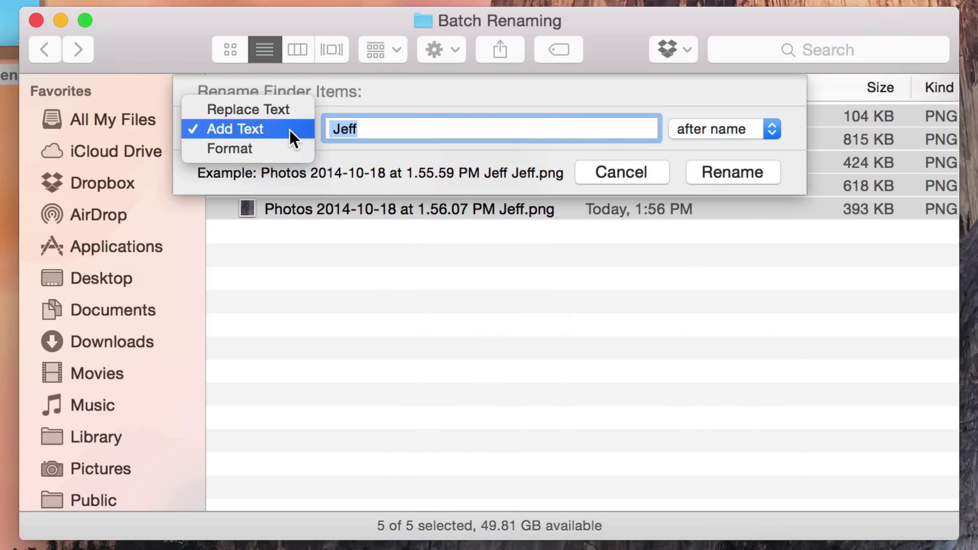
pyautogui.click(284, 155)
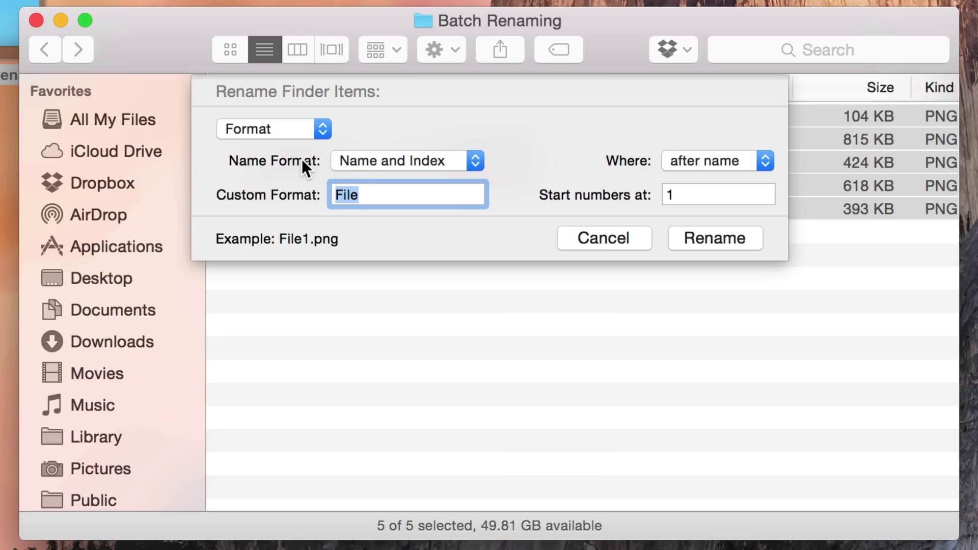
pyautogui.click(352, 162)
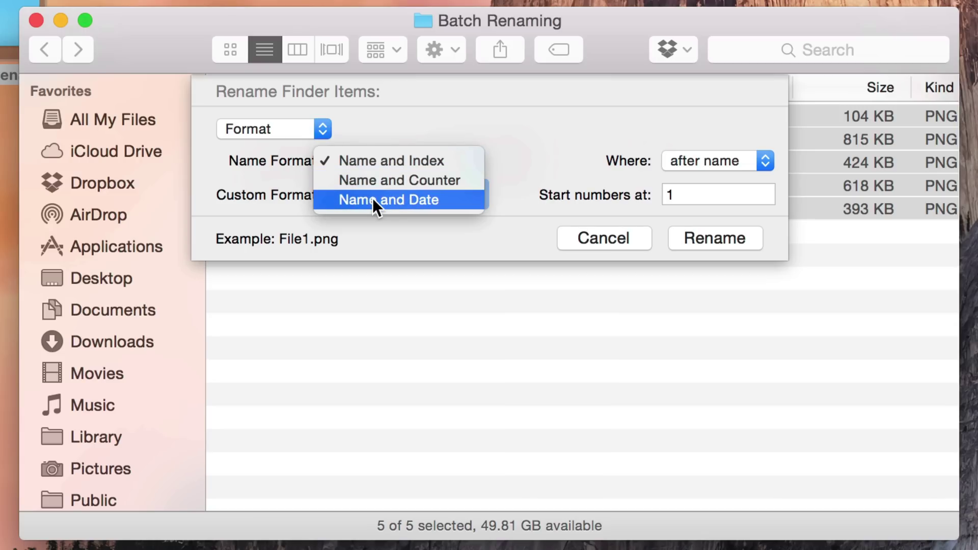
pyautogui.click(395, 161)
pyautogui.click(747, 162)
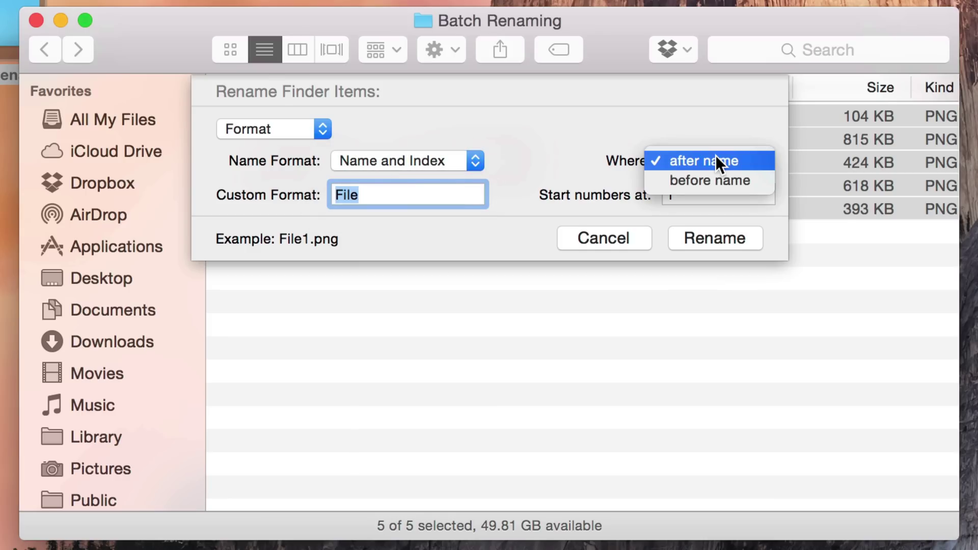
pyautogui.click(714, 162)
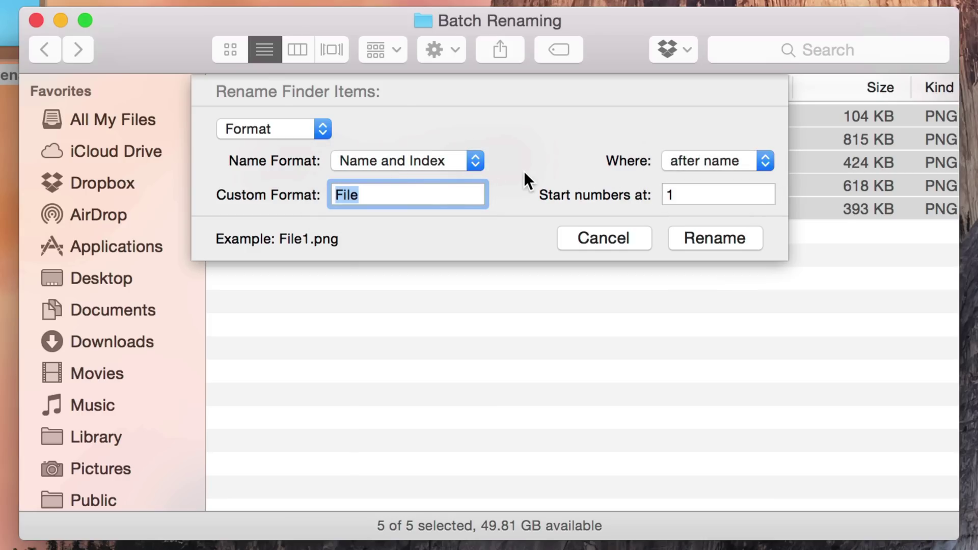
# Rename the files with custom name 'Photograph', numbering starting at 100.
pyautogui.doubleClick(423, 191)
pyautogui.write('Photog')
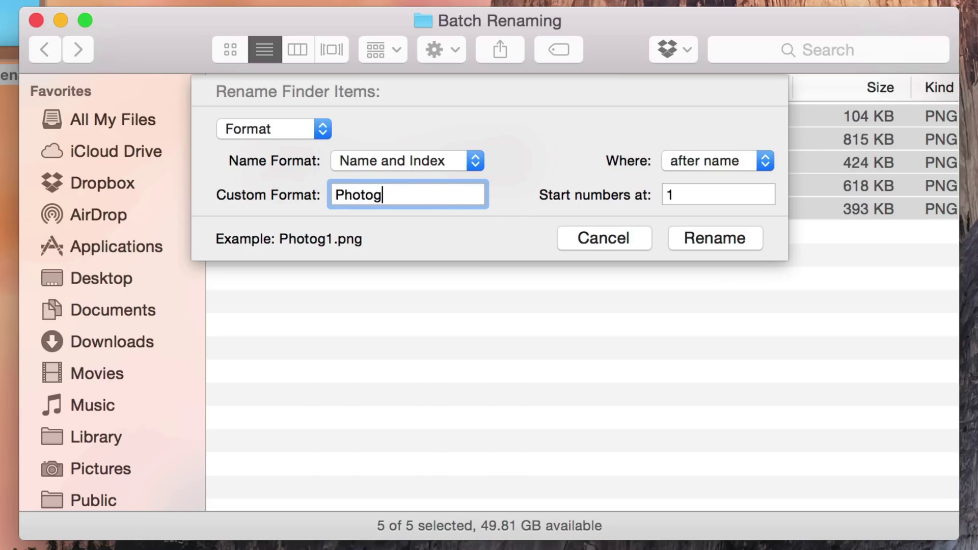
pyautogui.write('raph')
pyautogui.press('Tab')
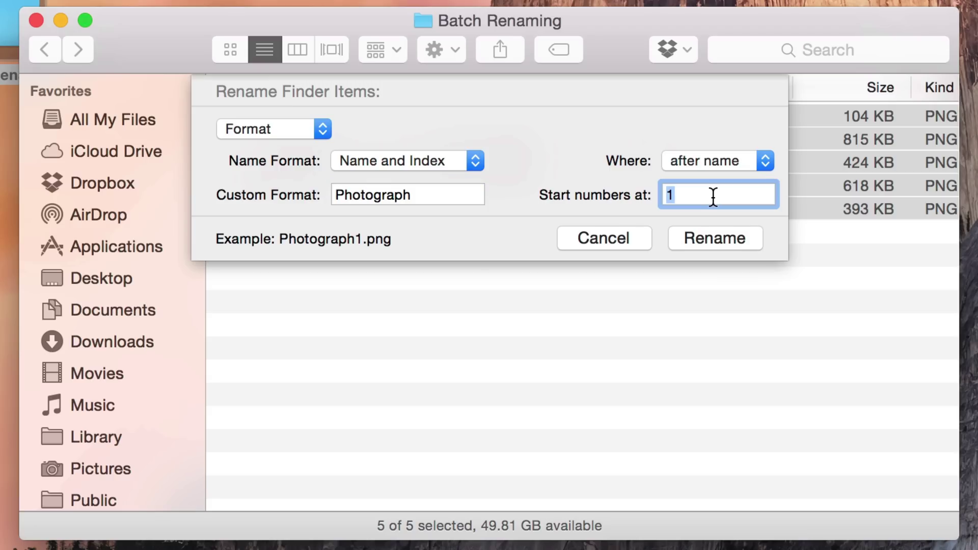
pyautogui.write('100')
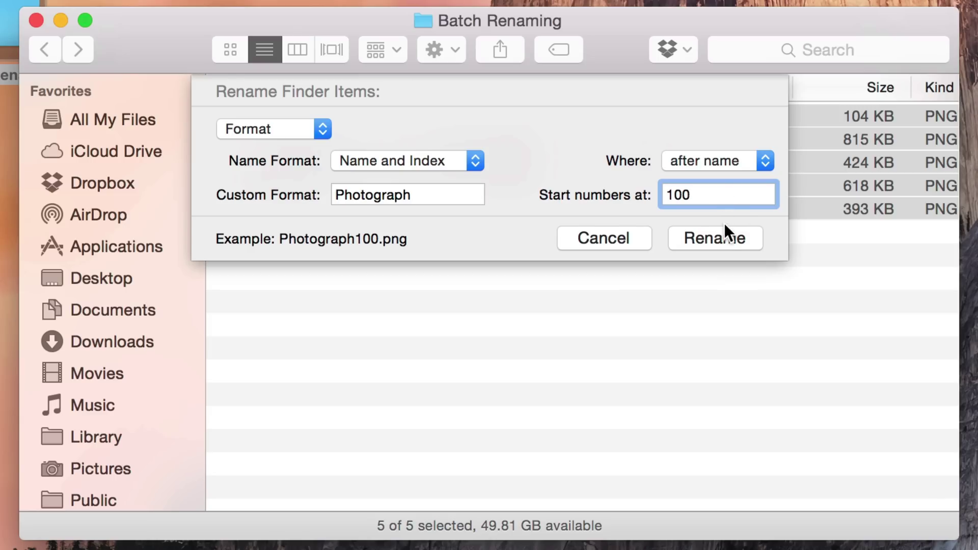
pyautogui.click(723, 236)
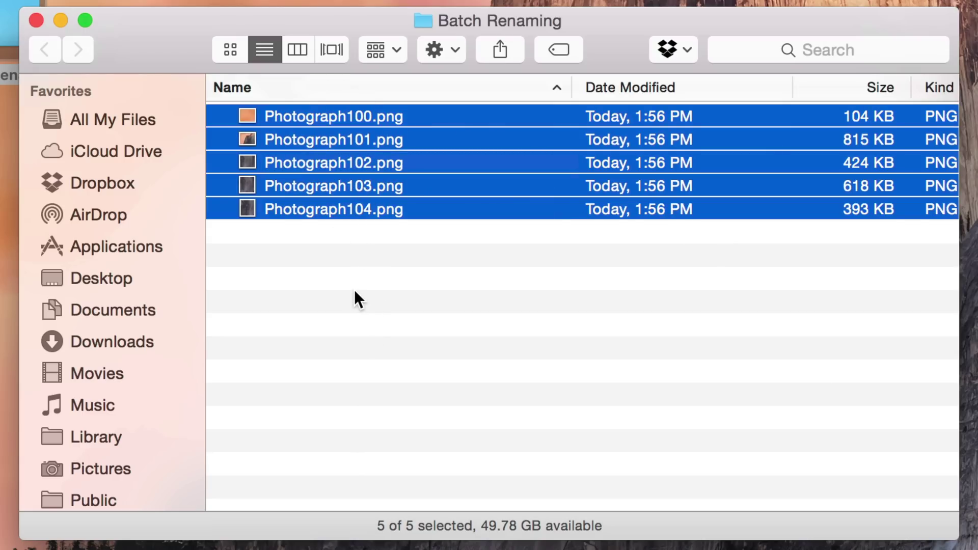
# Reselect all five Photograph files and reopen Rename 5 Items.
pyautogui.click(322, 192)
pyautogui.moveTo(339, 264); pyautogui.dragTo(247, 42)
pyautogui.rightClick(323, 166)
pyautogui.click(431, 362)
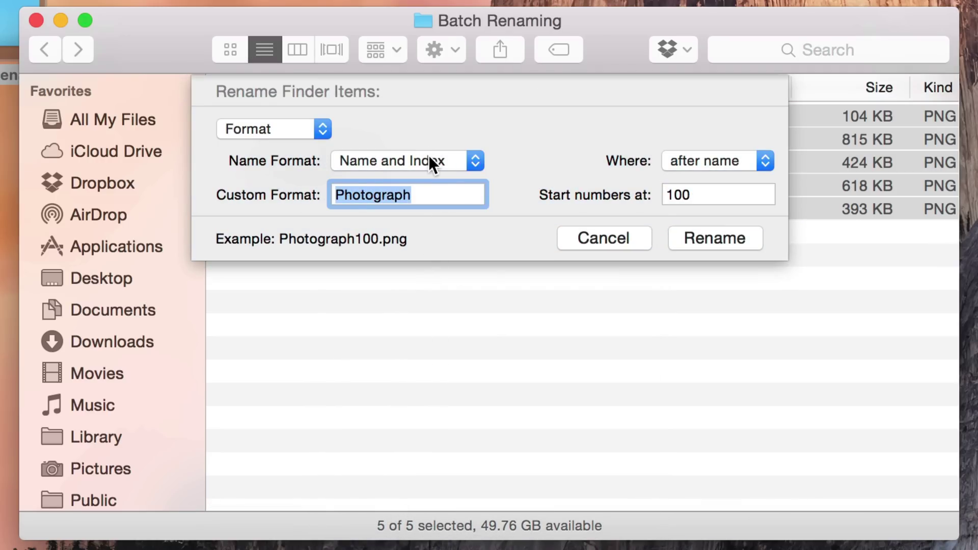
# Rename using Name and Date format, custom text 'New Photo', date before name.
pyautogui.click(429, 155)
pyautogui.click(440, 195)
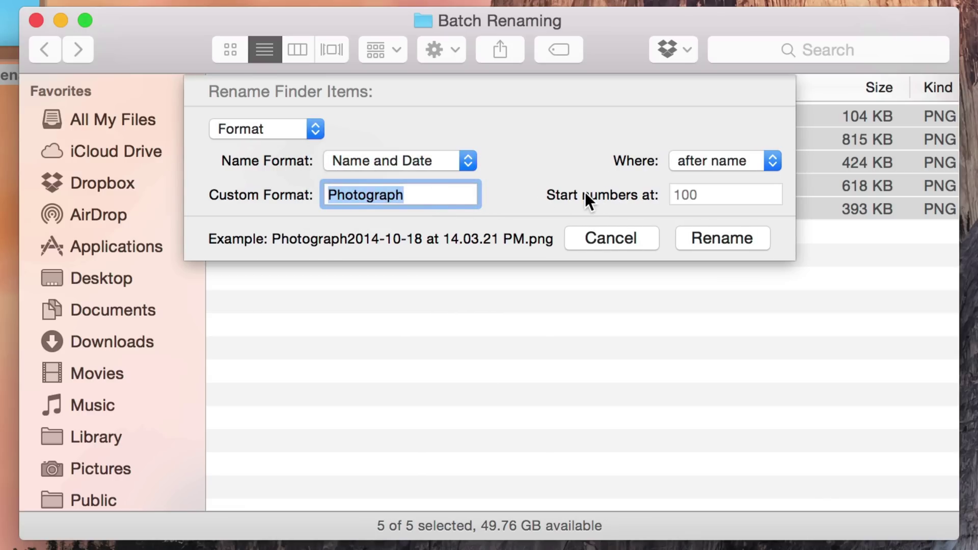
pyautogui.write('New Photo')
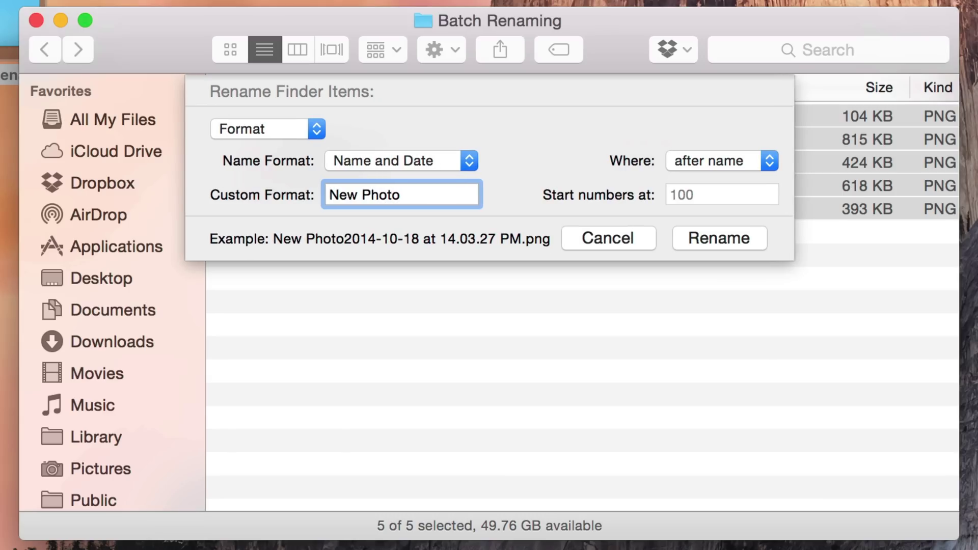
pyautogui.click(745, 154)
pyautogui.click(738, 184)
pyautogui.click(729, 234)
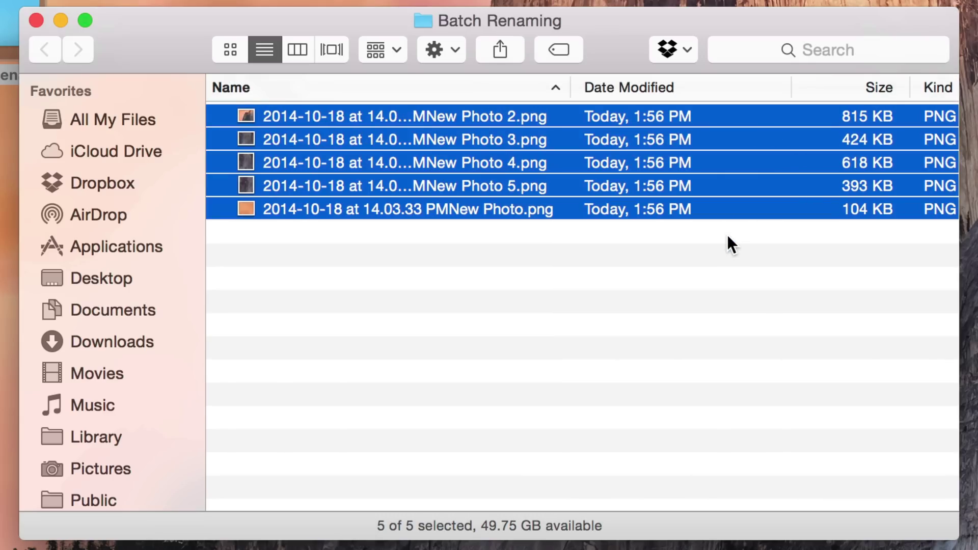
pyautogui.click(429, 129)
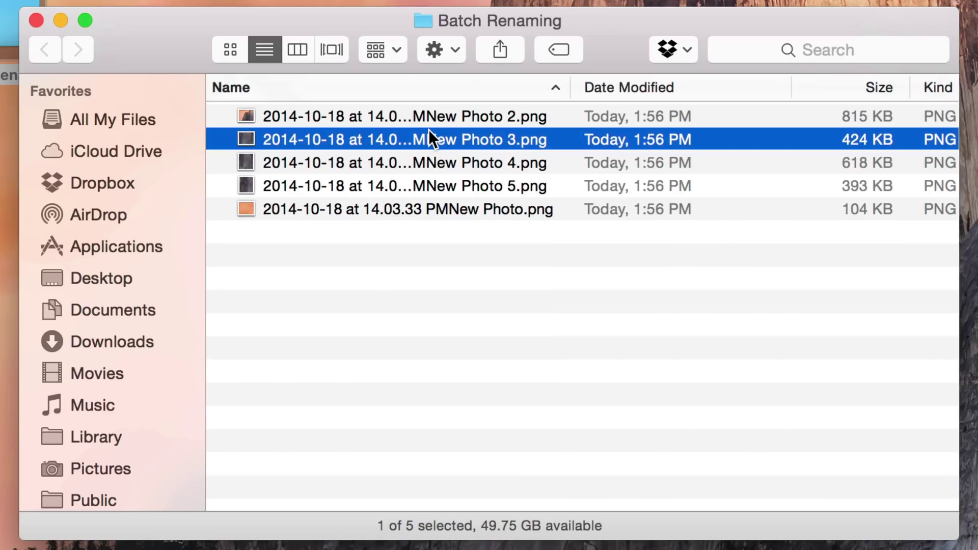
pyautogui.click(429, 132)
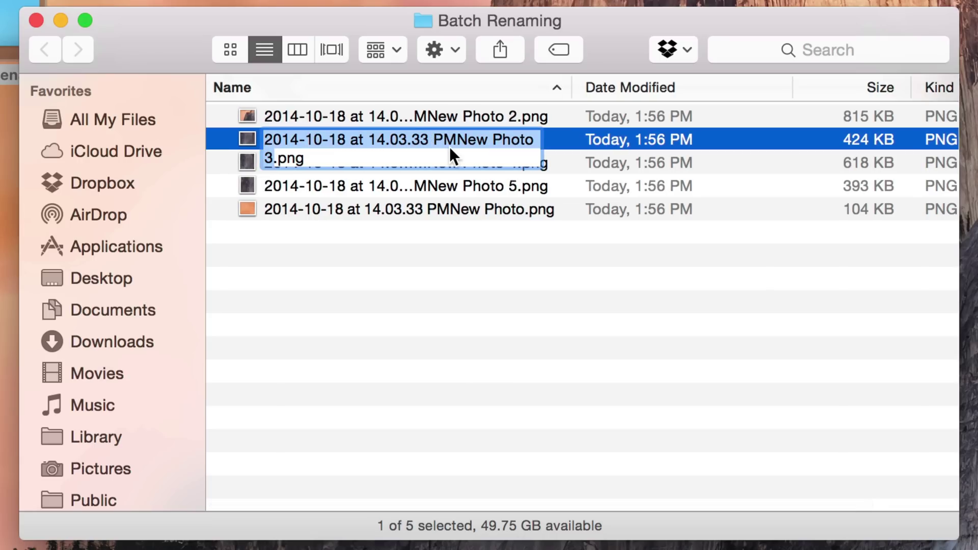
pyautogui.press('Return')
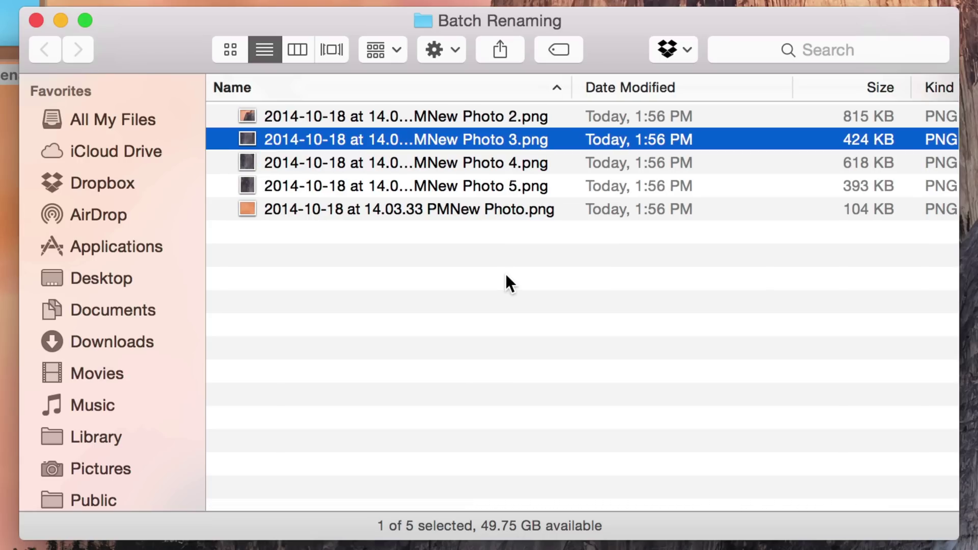